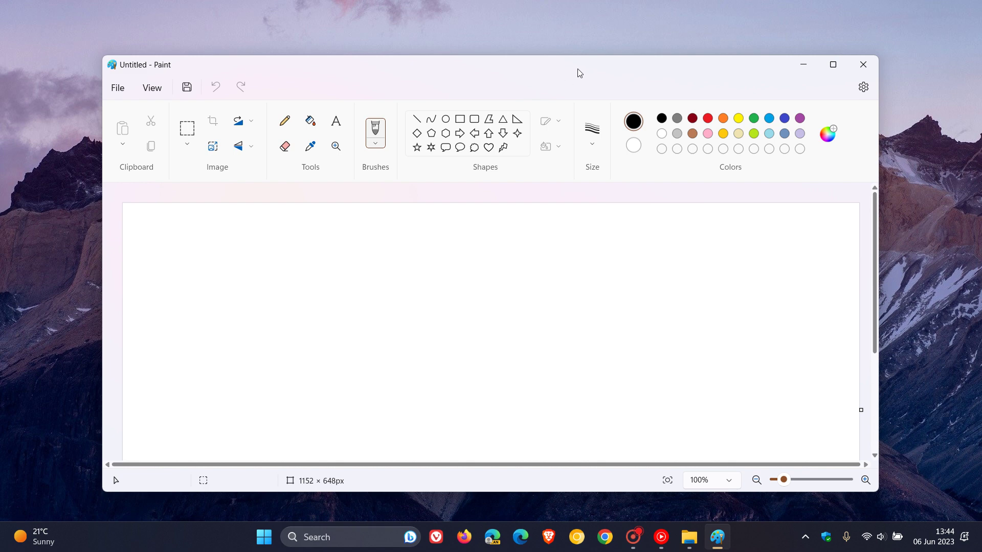
Run the downloaded Paint package from Downloads, find version 11.2304.17.0 already installed, and dismiss it.
{"action": "left_click", "coordinate": [689, 541]}
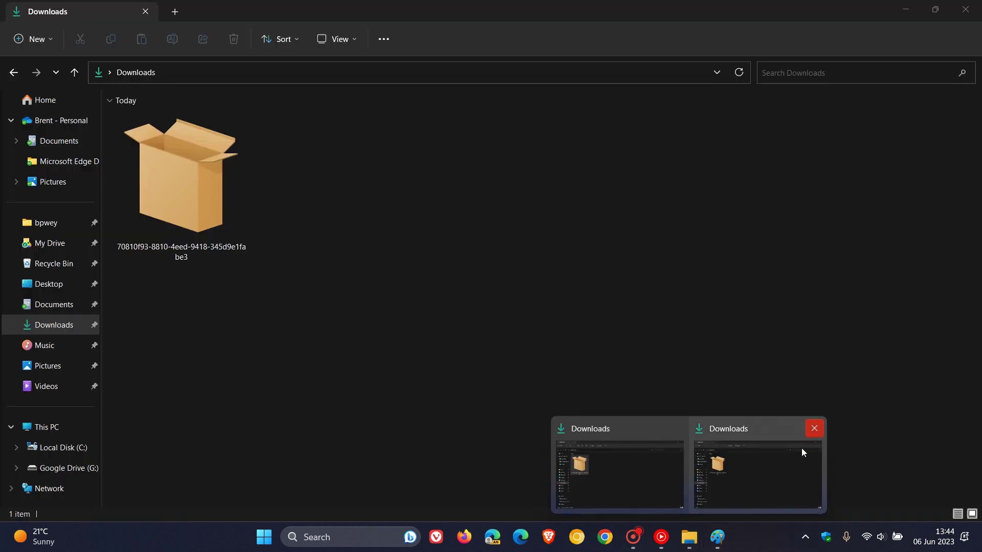
{"action": "left_click", "coordinate": [801, 453]}
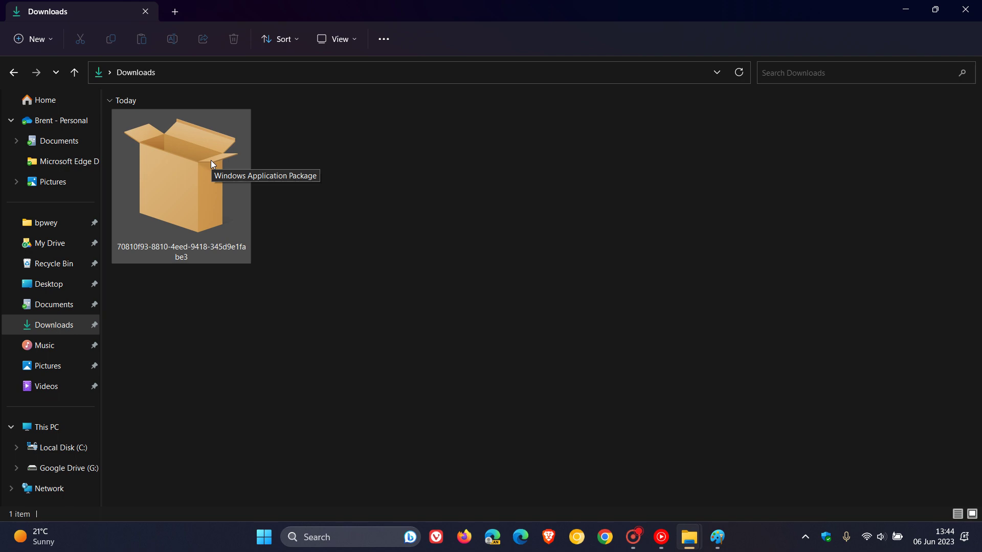
{"action": "double_click", "coordinate": [211, 161]}
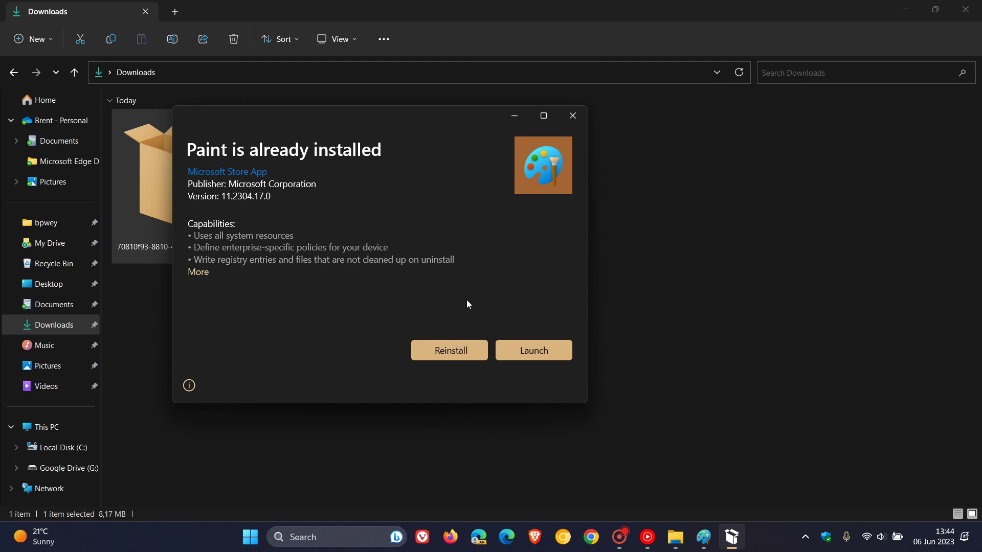
{"action": "left_click", "coordinate": [574, 116]}
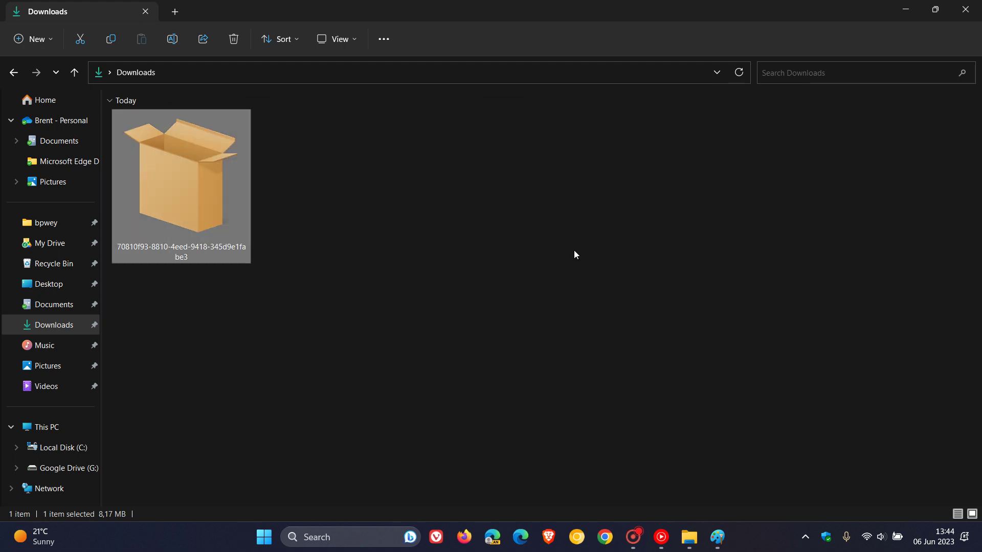
Minimize File Explorer to reveal the blank untitled Paint canvas.
{"action": "left_click", "coordinate": [906, 12]}
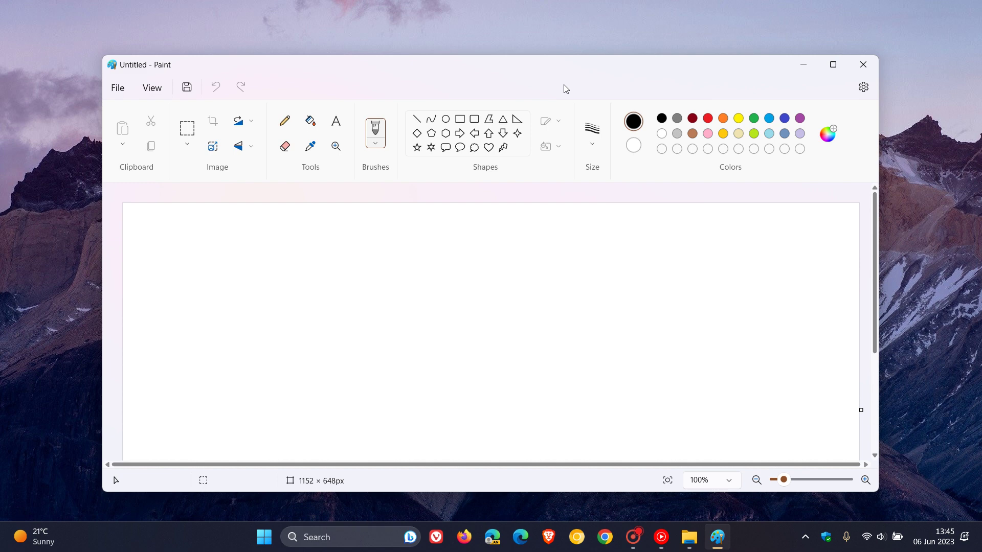
Try the Dark app theme, settle on System setting, and highlight version 11.2304.17.0.
{"action": "left_click", "coordinate": [865, 87]}
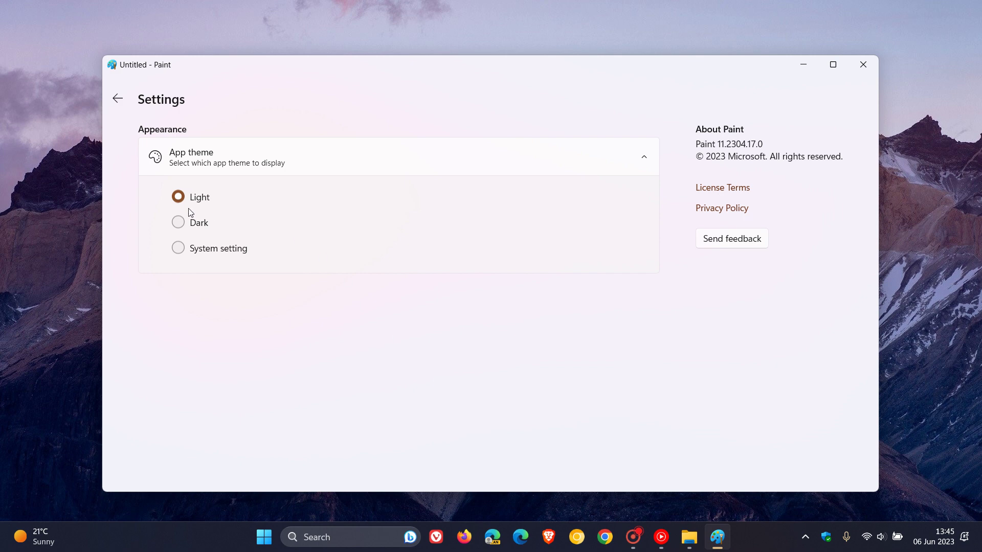
{"action": "left_click", "coordinate": [178, 223]}
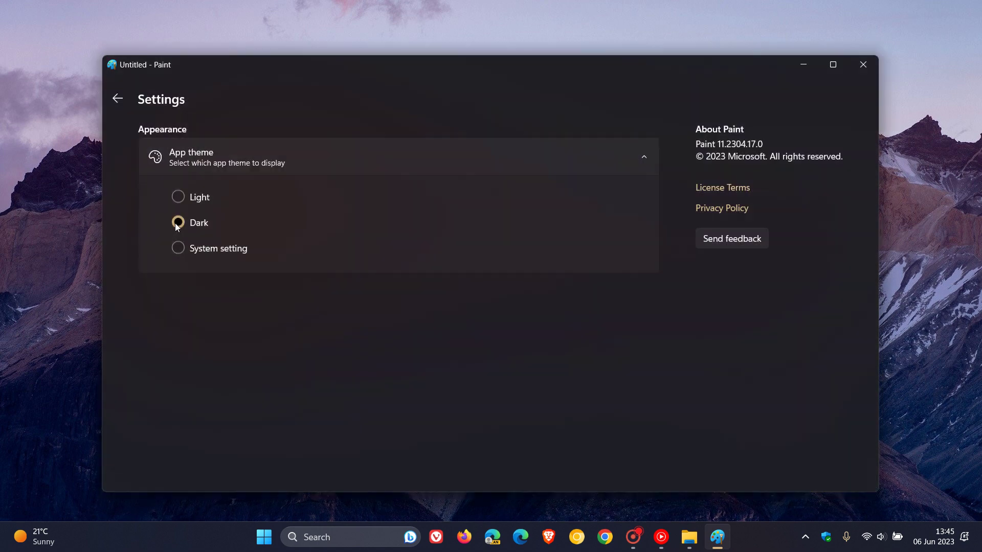
{"action": "left_click", "coordinate": [177, 250]}
{"action": "left_click", "coordinate": [179, 223]}
{"action": "left_click", "coordinate": [183, 251]}
{"action": "left_click_drag", "start_coordinate": [719, 144], "coordinate": [766, 144]}
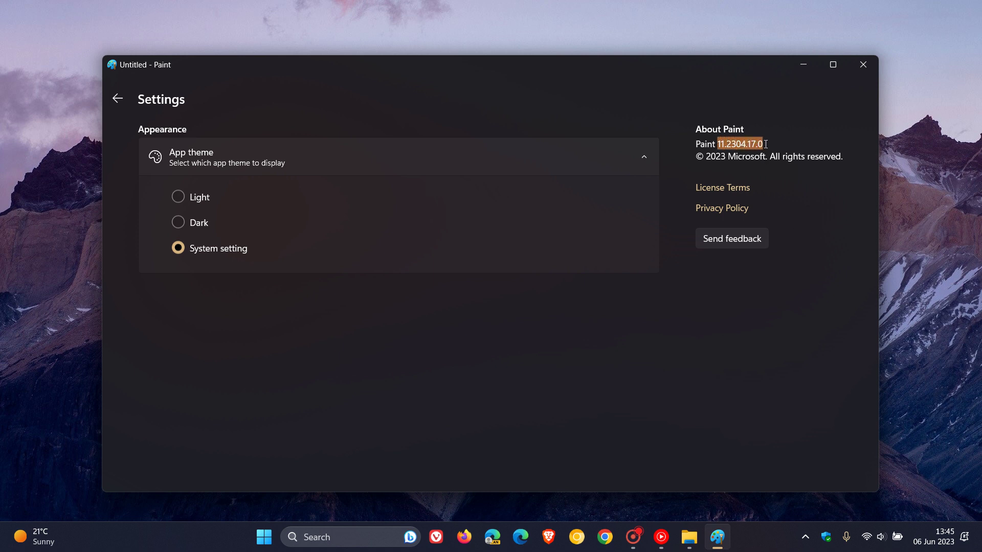
Leave settings and drag the status-bar zoom slider to magnify the canvas to 230%.
{"action": "left_click", "coordinate": [114, 99]}
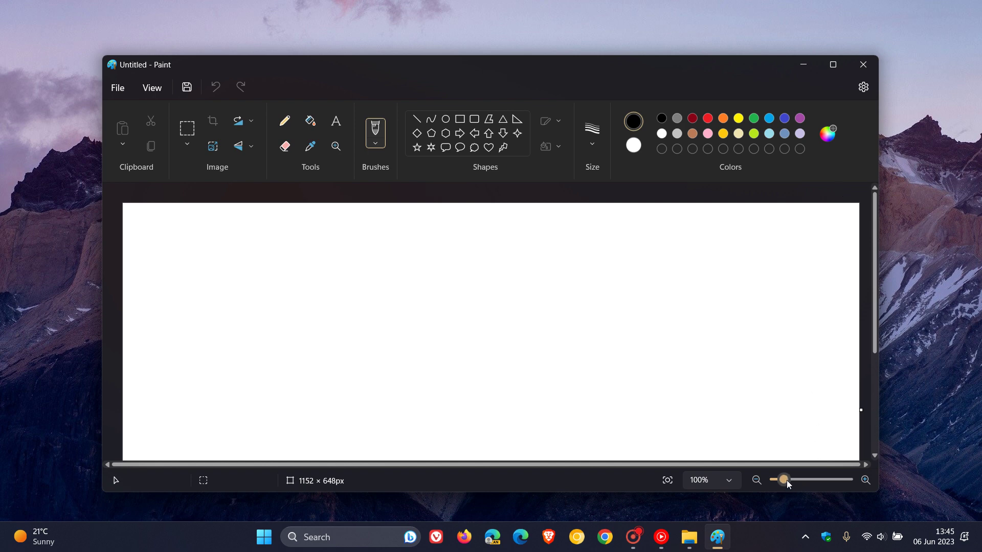
{"action": "mouse_move", "coordinate": [783, 480]}
{"action": "mouse_move", "coordinate": [787, 481]}
{"action": "left_mouse_down"}
{"action": "mouse_move", "coordinate": [818, 477]}
{"action": "mouse_move", "coordinate": [799, 476]}
{"action": "left_mouse_up"}
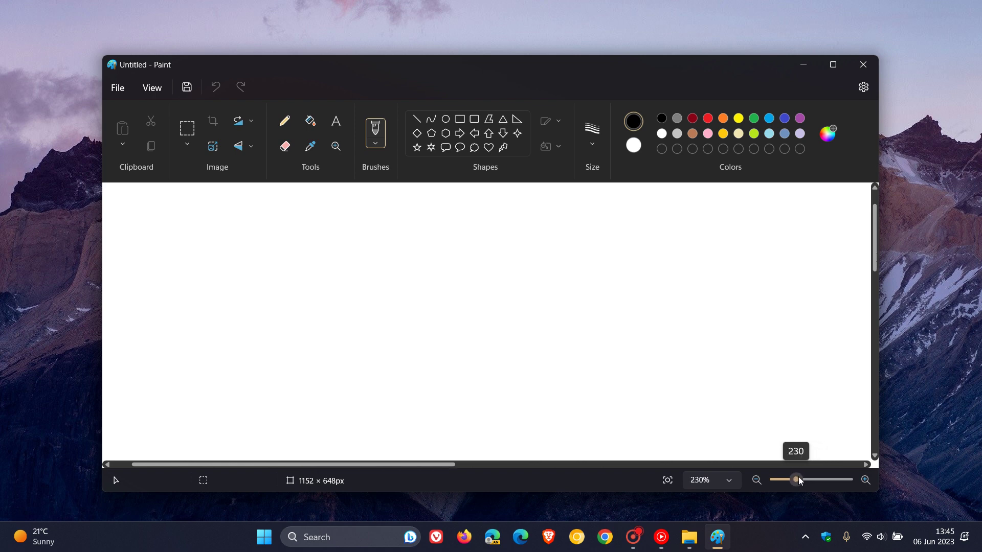
{"action": "left_click", "coordinate": [733, 477]}
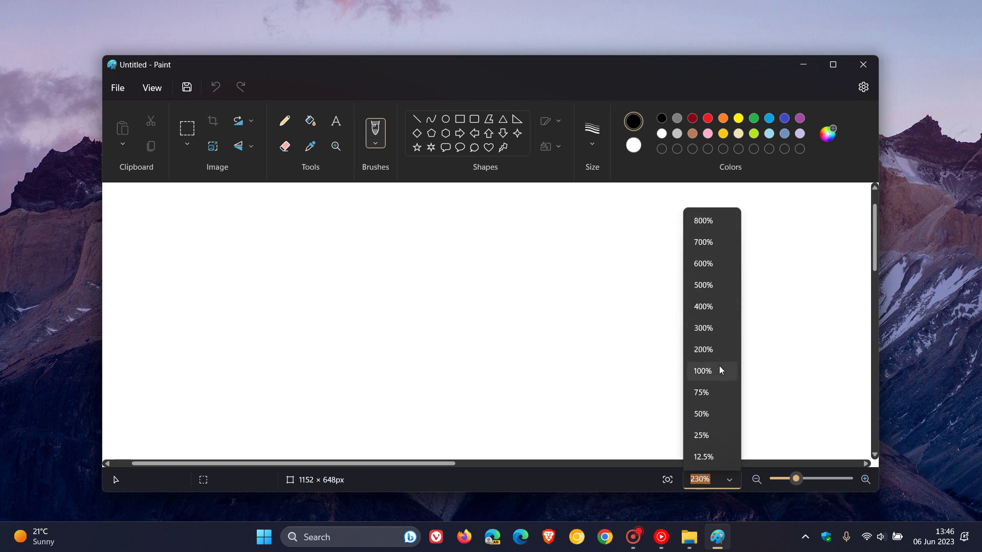
{"action": "left_click", "coordinate": [706, 479]}
{"action": "left_click", "coordinate": [636, 476]}
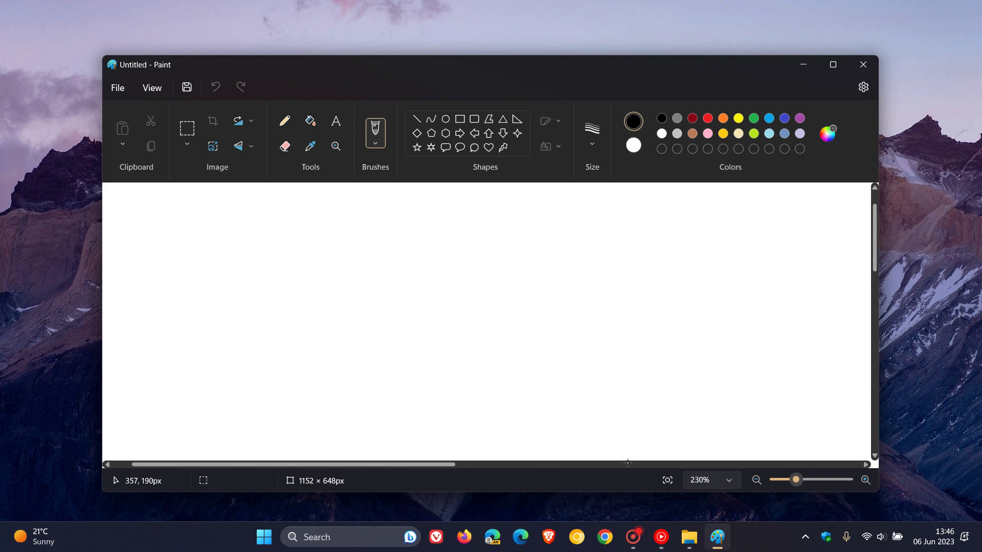
Use Fit to screen to show the whole canvas at 62%, and open the File menu.
{"action": "left_click", "coordinate": [668, 481]}
{"action": "left_click", "coordinate": [669, 480]}
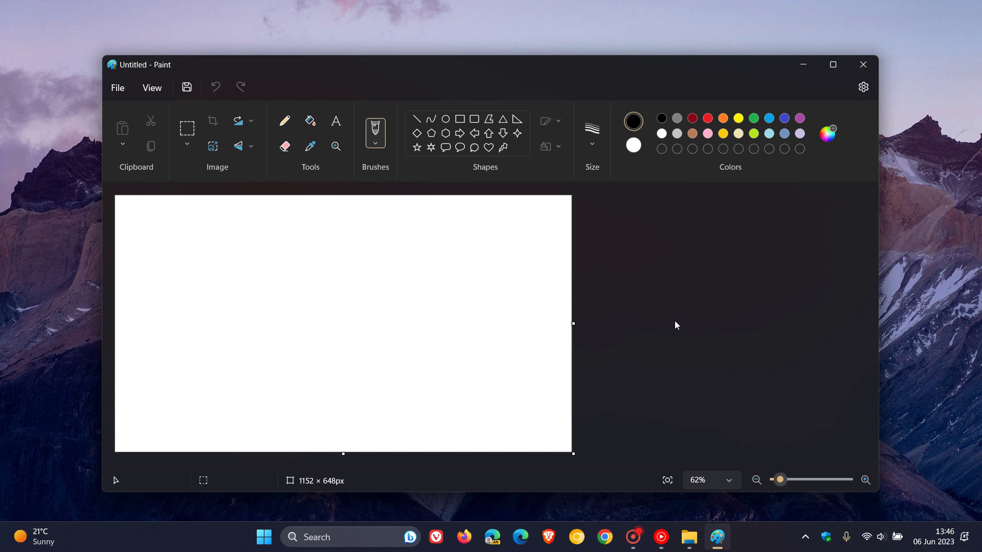
{"action": "left_click", "coordinate": [121, 89]}
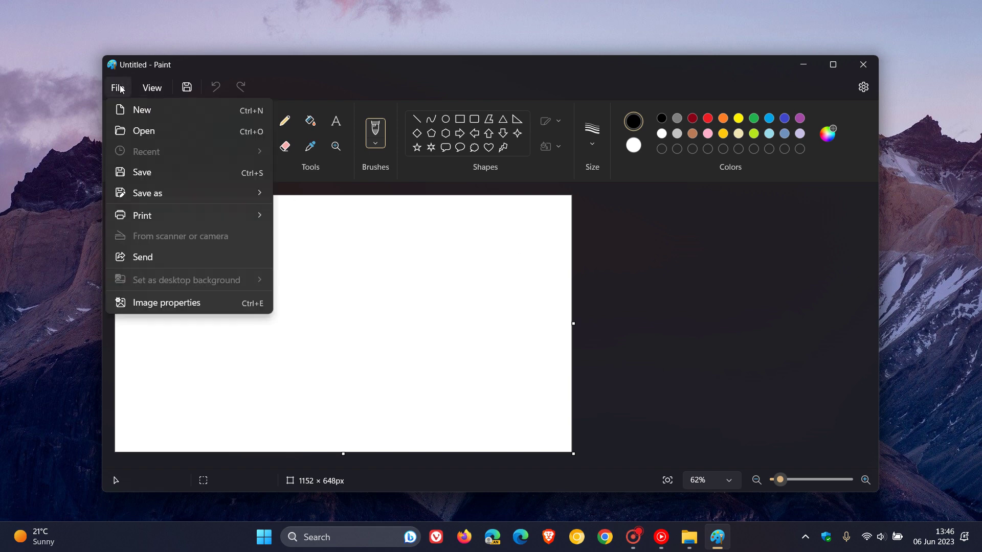
Open Image properties showing the 1152 × 648 px colour image at 120 DPI.
{"action": "left_click", "coordinate": [179, 305]}
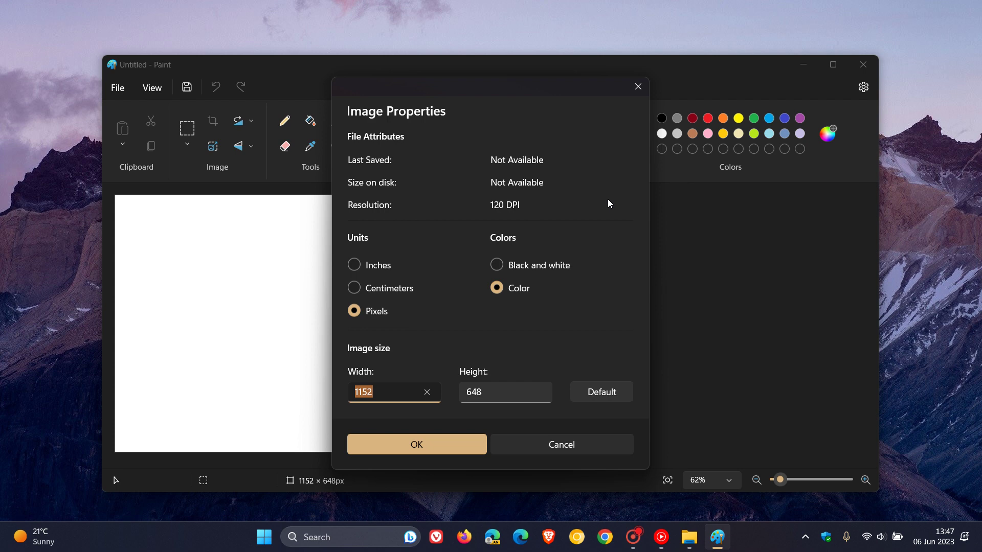
{"action": "left_click", "coordinate": [638, 86]}
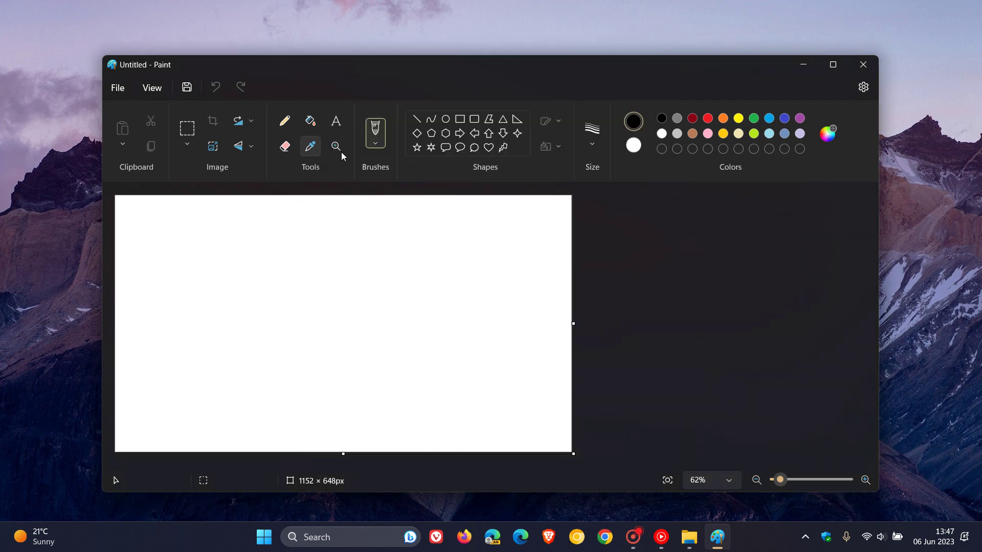